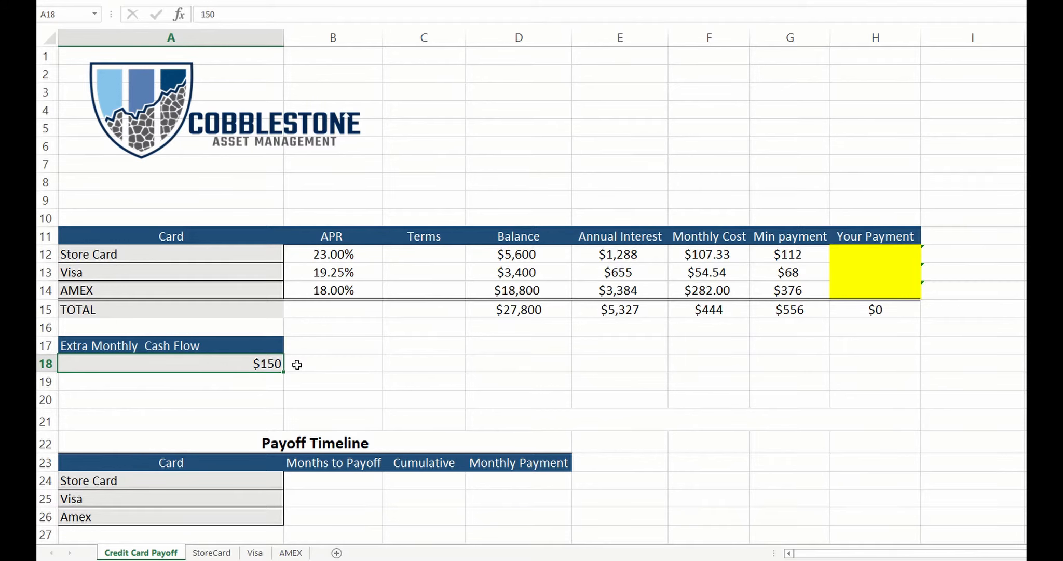
- Enter payments of 68 for the Visa and 376 for the AMEX in the Your Payment column
click(866, 272)
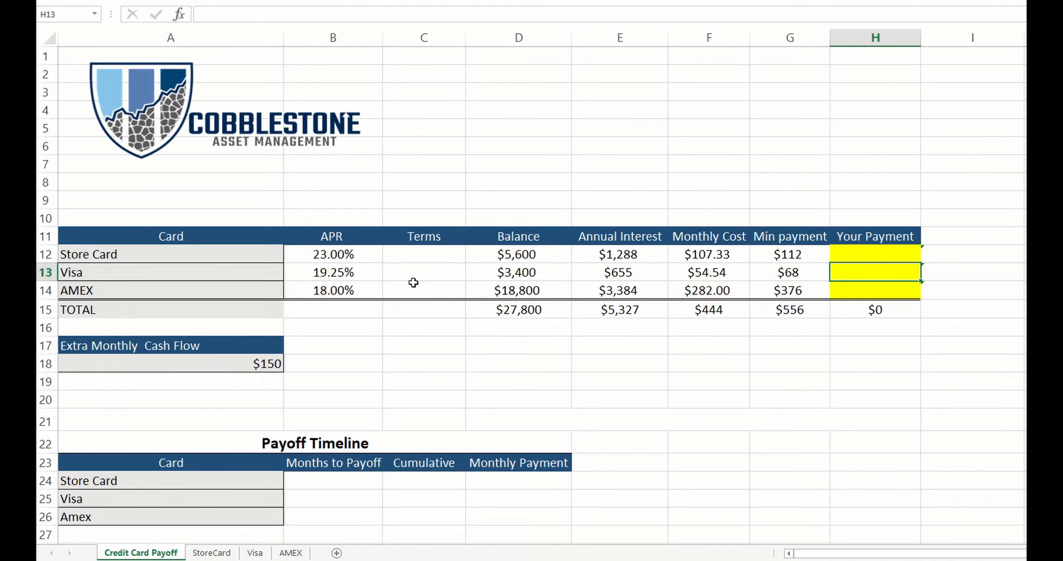
drag(182, 254, 799, 251)
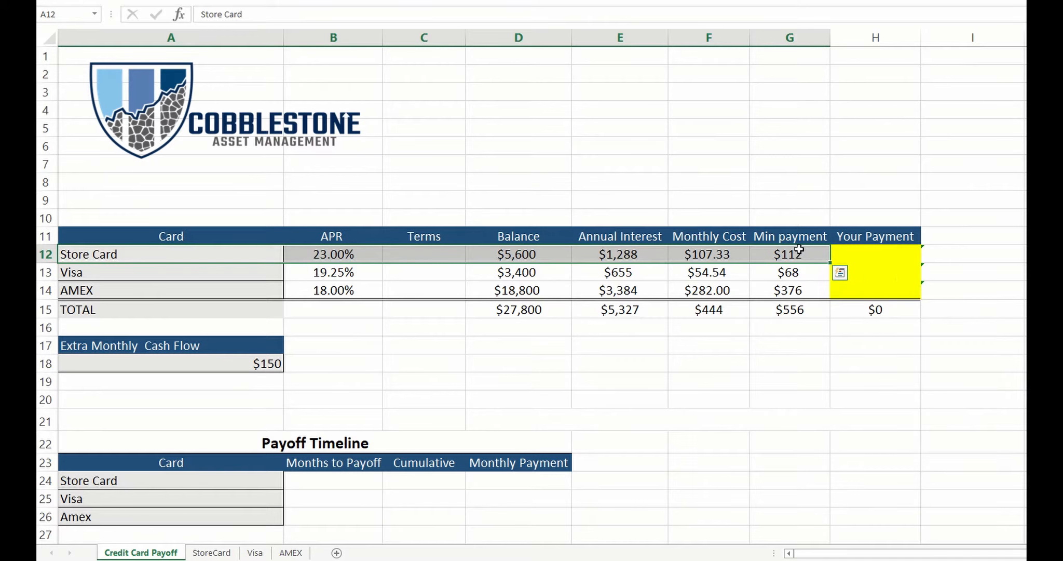
click(889, 273)
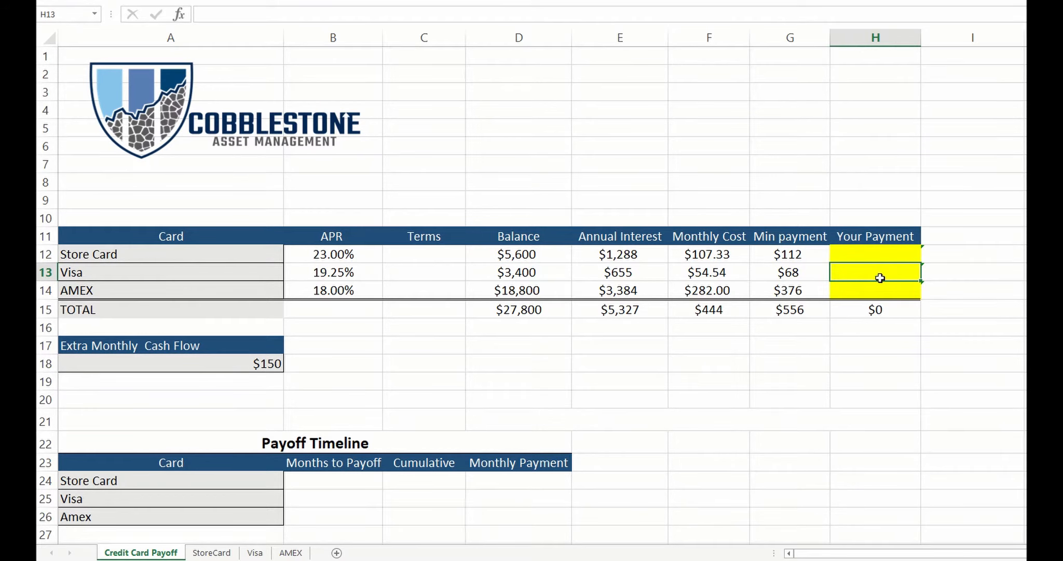
text(68)
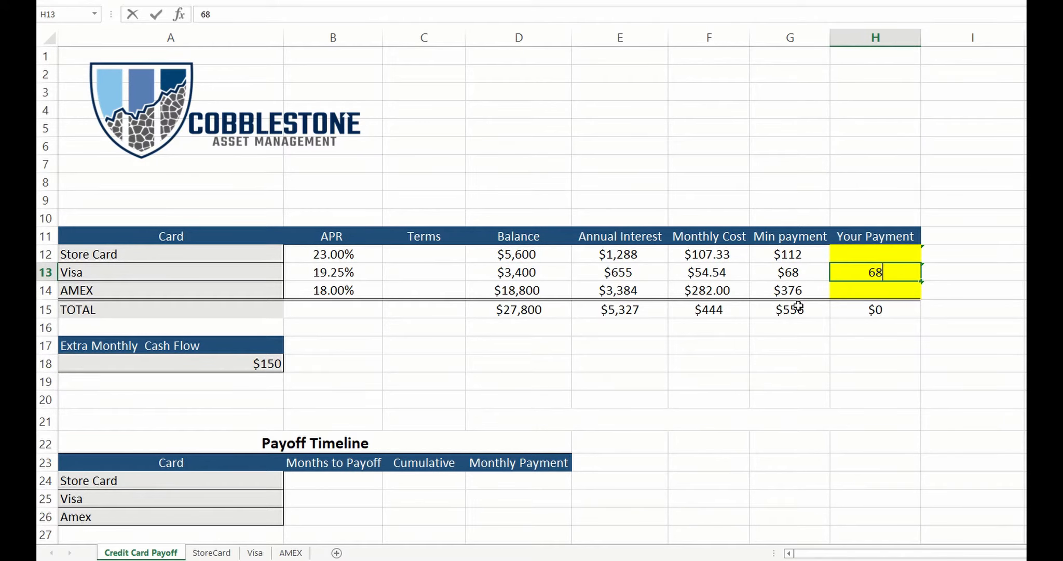
key(Return)
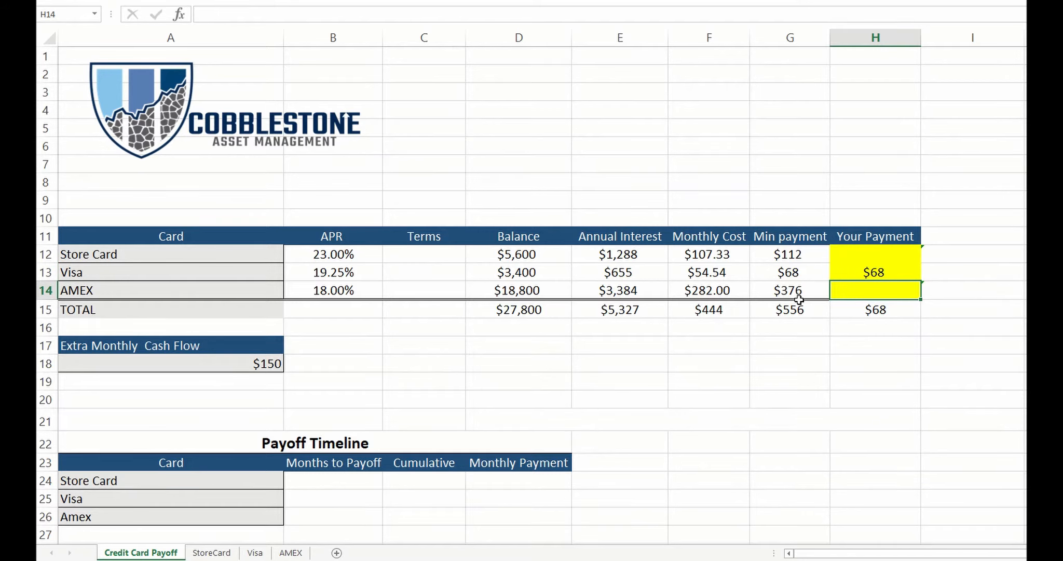
text(376)
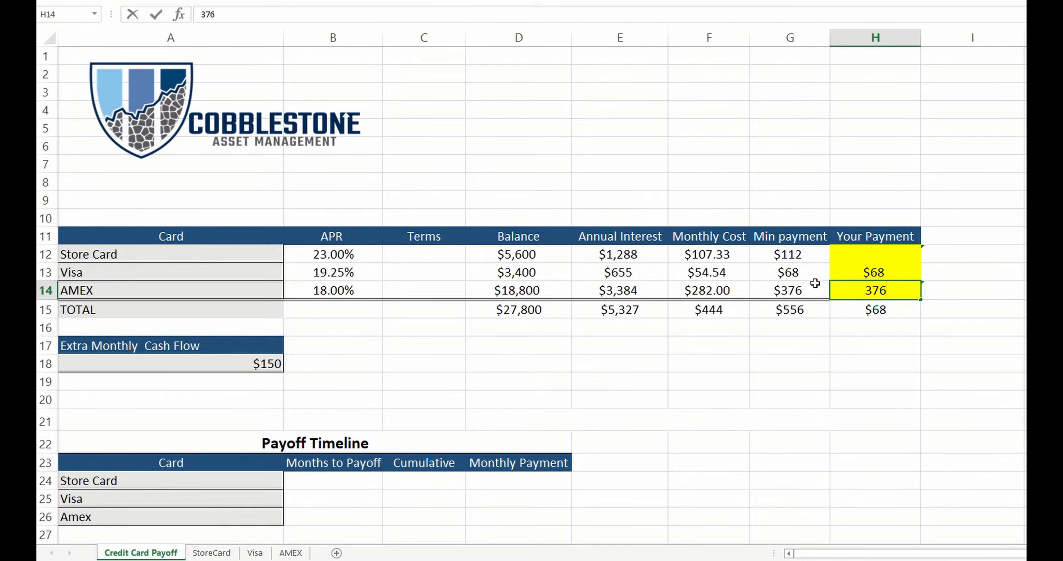
key(Return)
- Calculate the Store Card's Your Payment as its minimum payment plus the extra monthly cash flow, using =G12+A18
click(843, 255)
text(=)
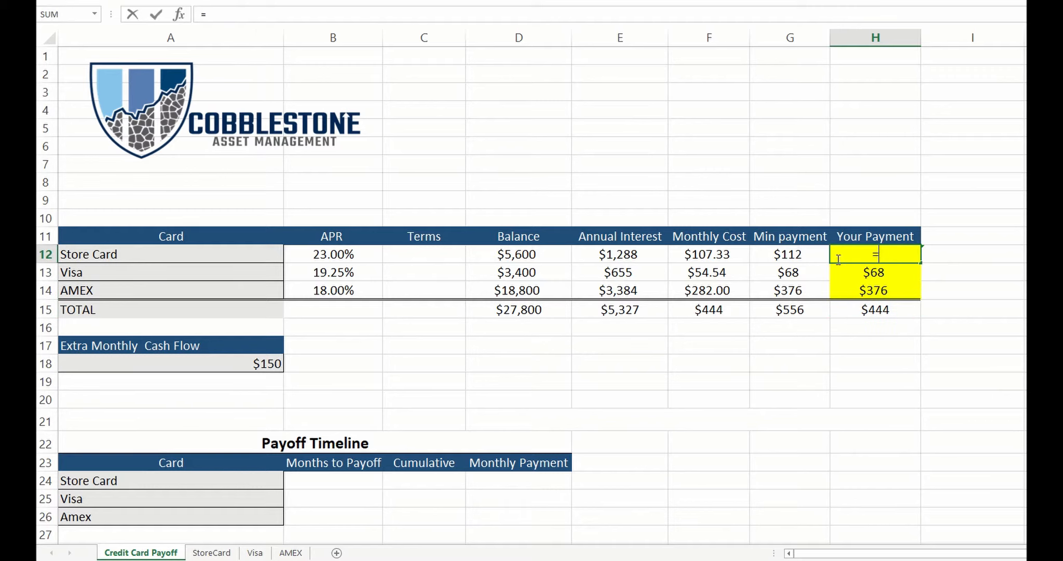
click(789, 255)
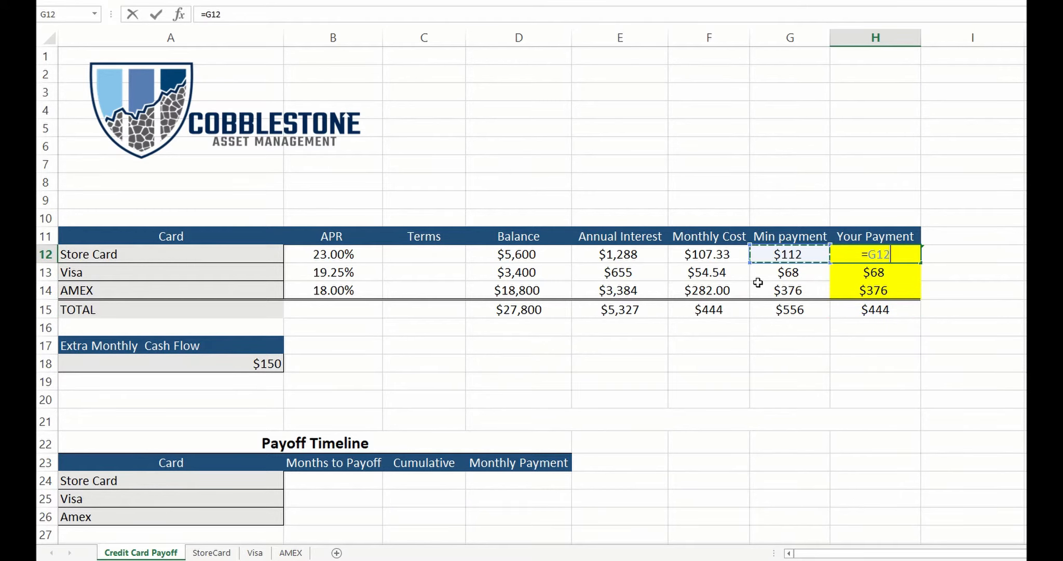
text(+)
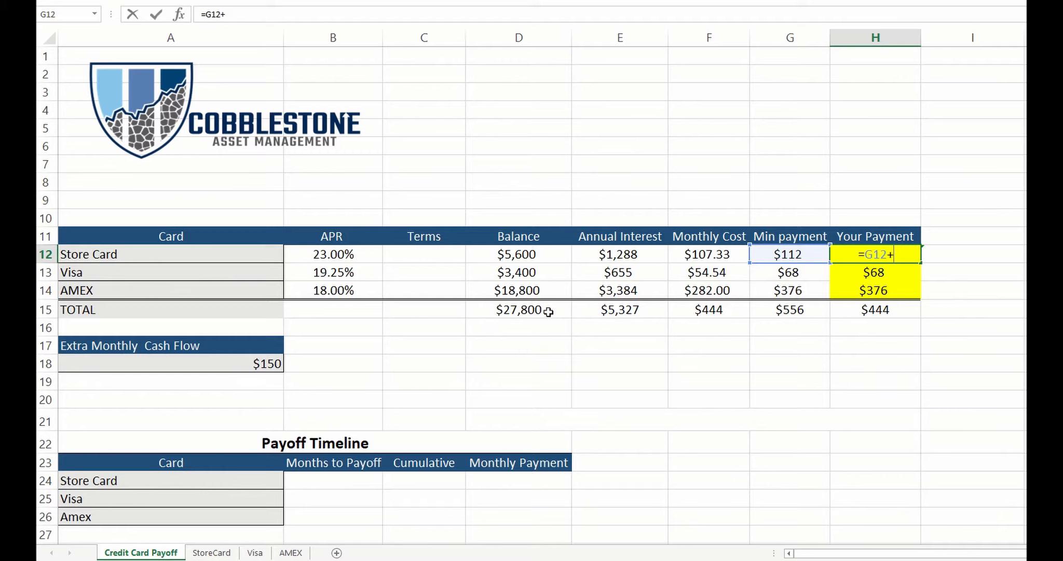
click(257, 365)
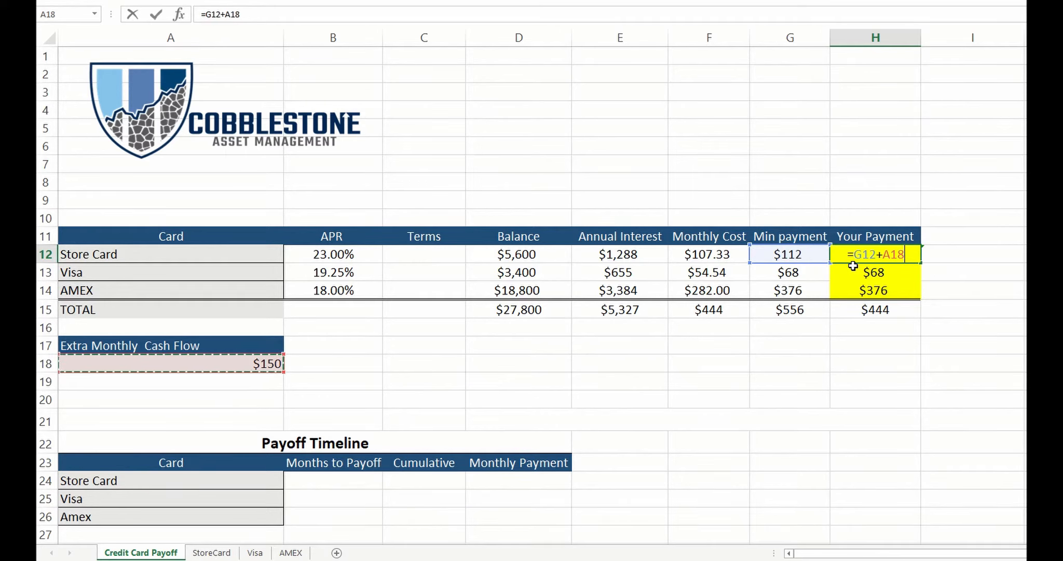
key(Return)
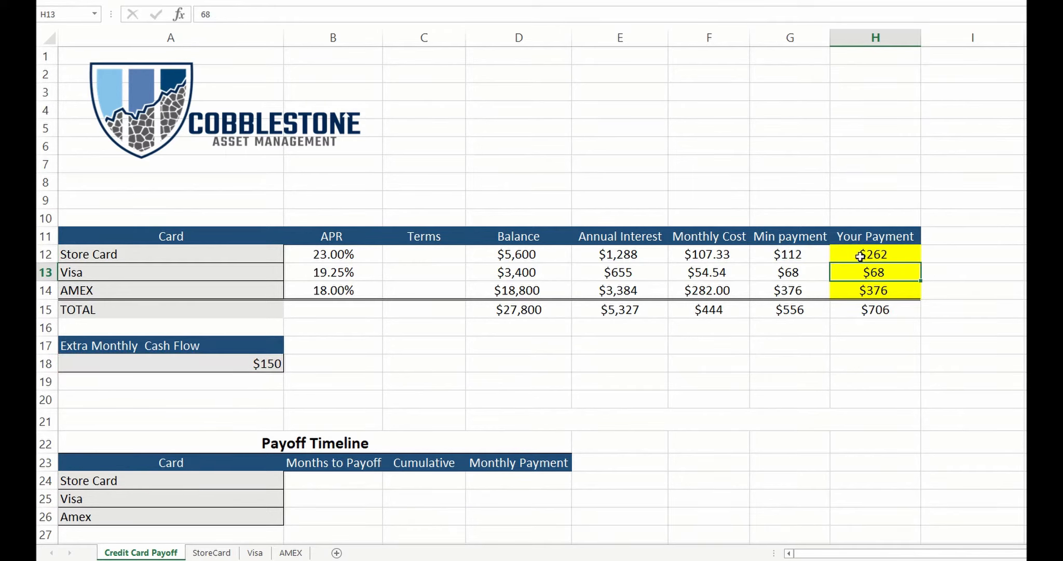
click(860, 256)
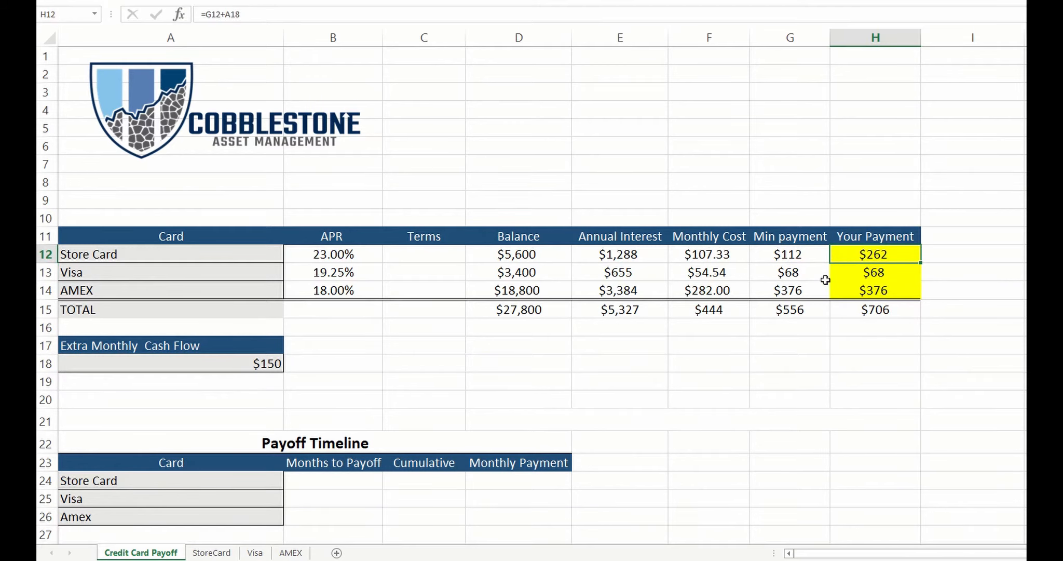
- Review the payoff schedule on the StoreCard sheet and set its Extra Monthly Payment to 150
click(212, 553)
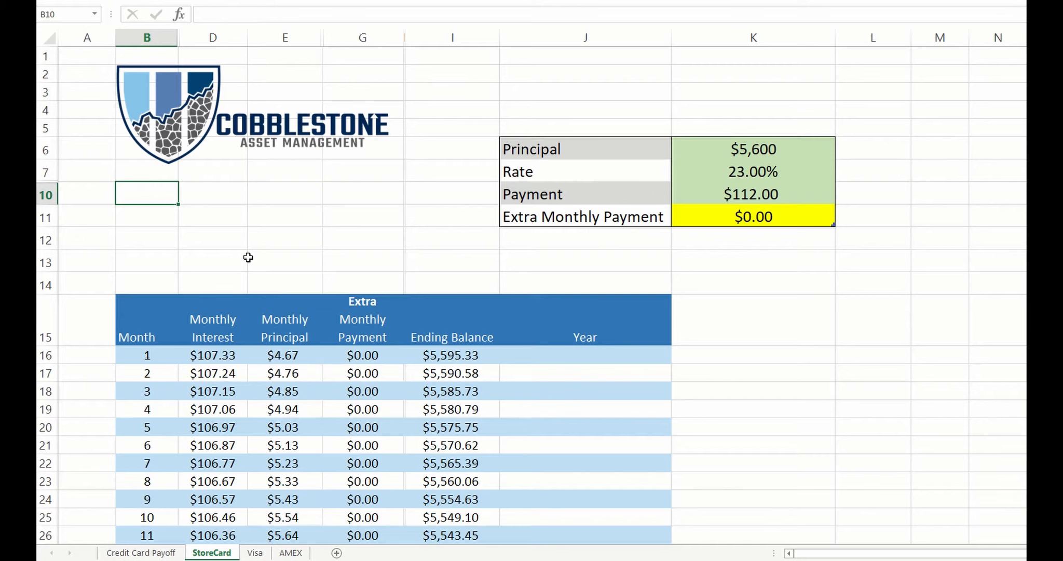
scroll(337, 261, down, 2)
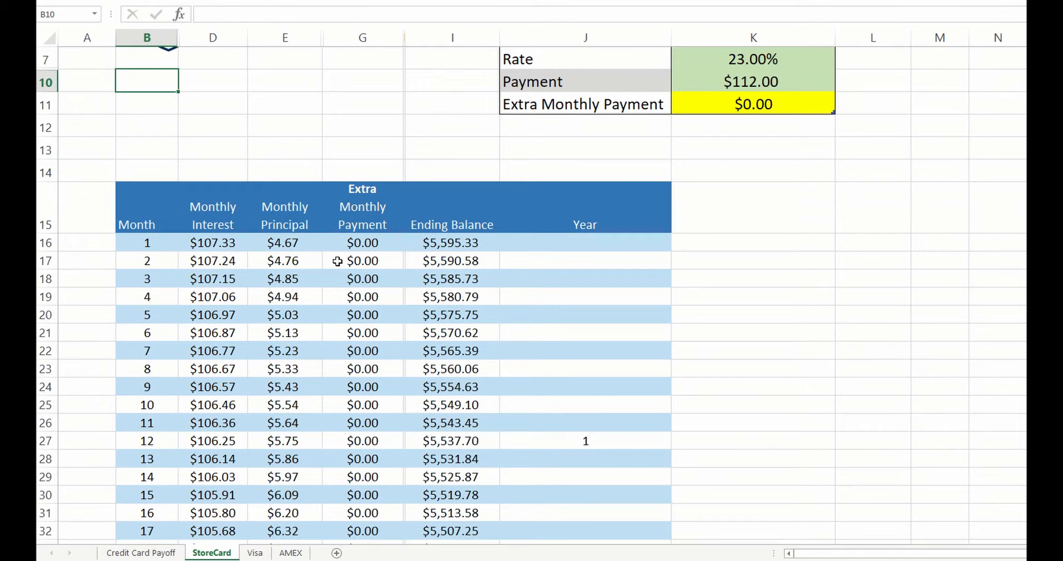
scroll(338, 262, down, 8)
scroll(338, 261, down, 1)
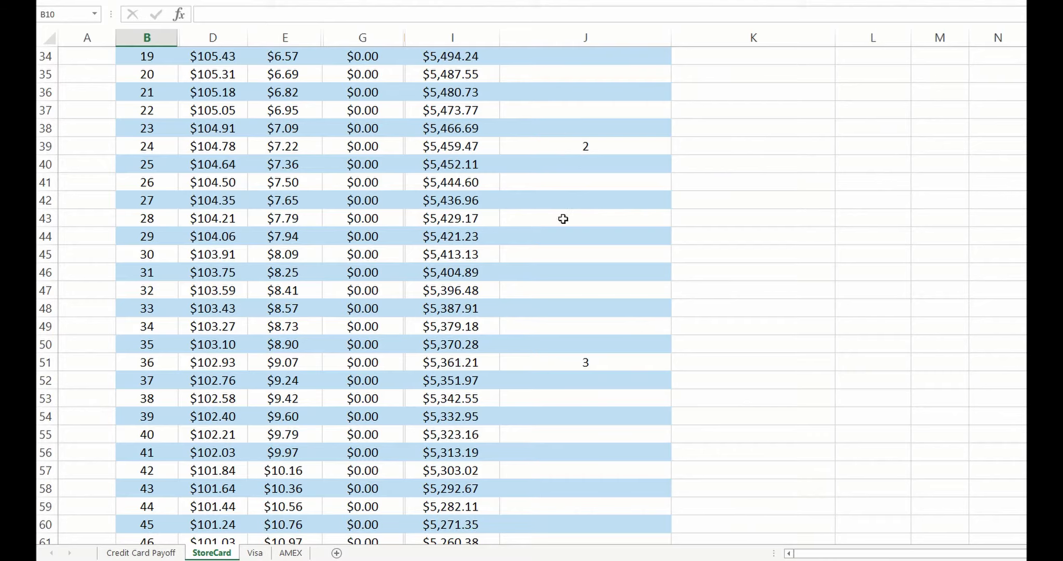
scroll(519, 308, down, 20)
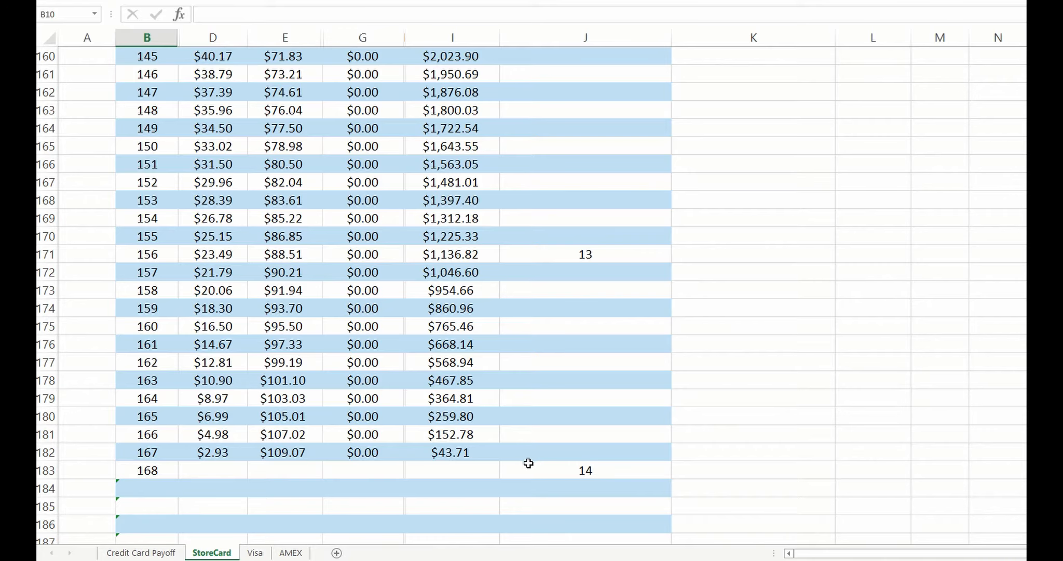
scroll(527, 463, up, 20)
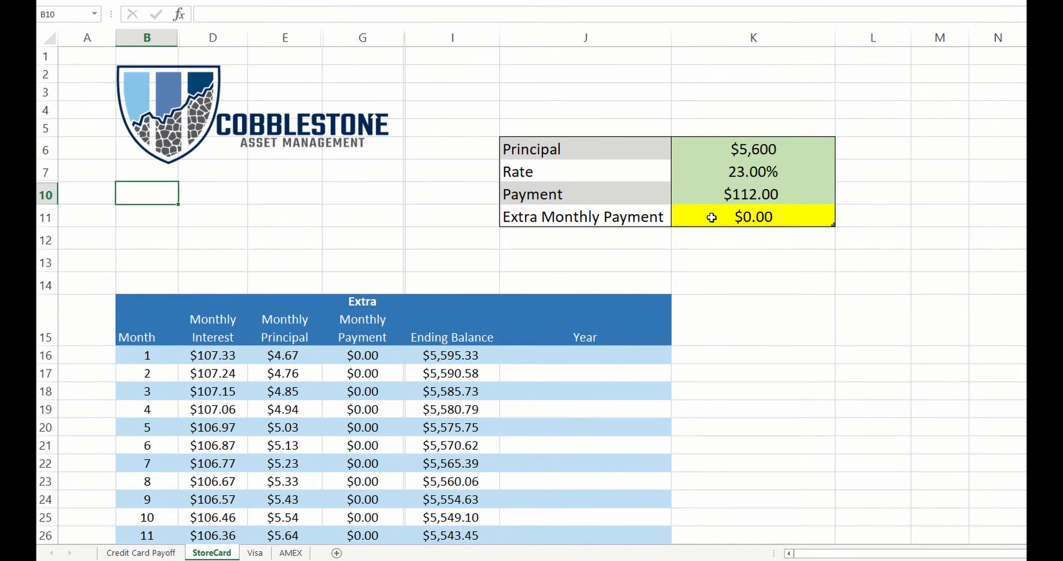
click(711, 217)
text(15)
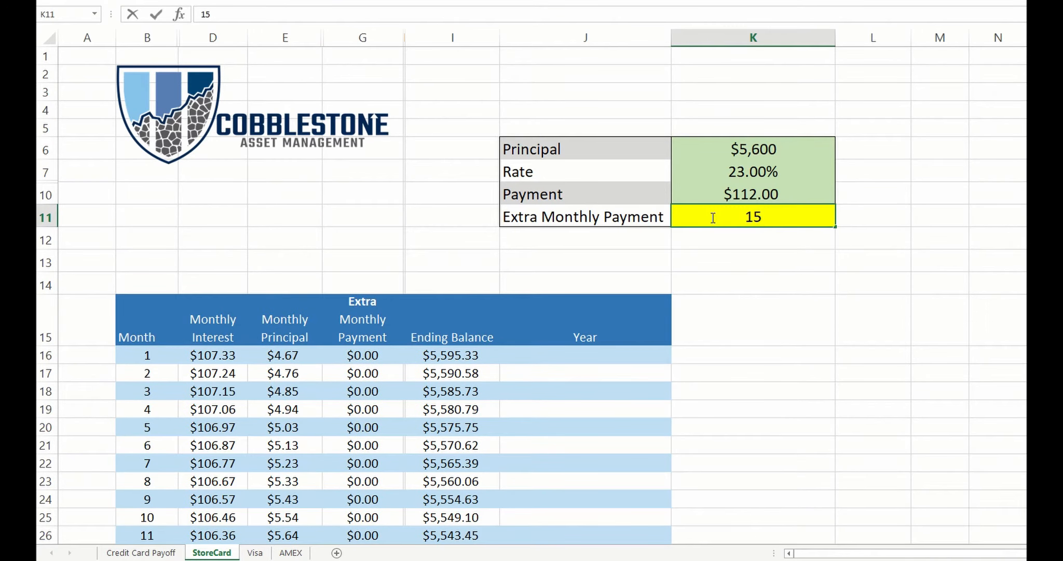
text(0)
key(Return)
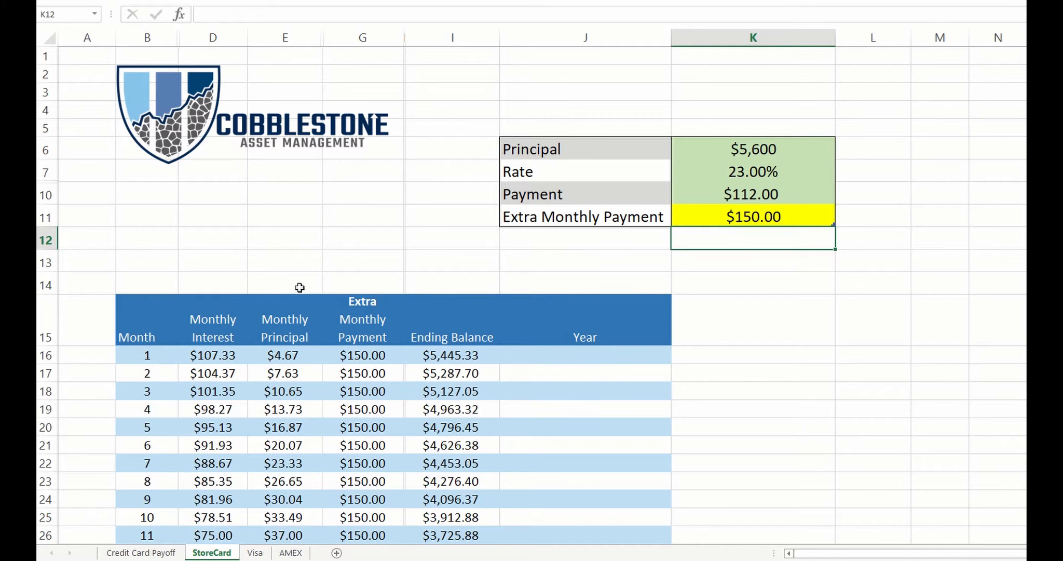
- Find the store card's payoff month in its schedule and record 28 months and a 262 monthly payment in the Payoff Timeline
click(213, 239)
scroll(209, 243, down, 2)
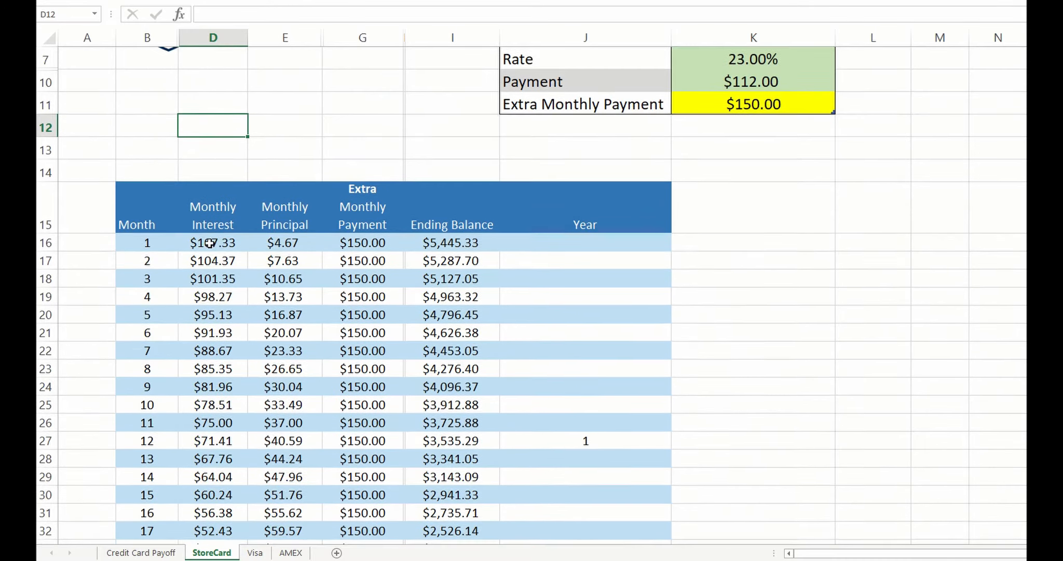
scroll(210, 243, down, 6)
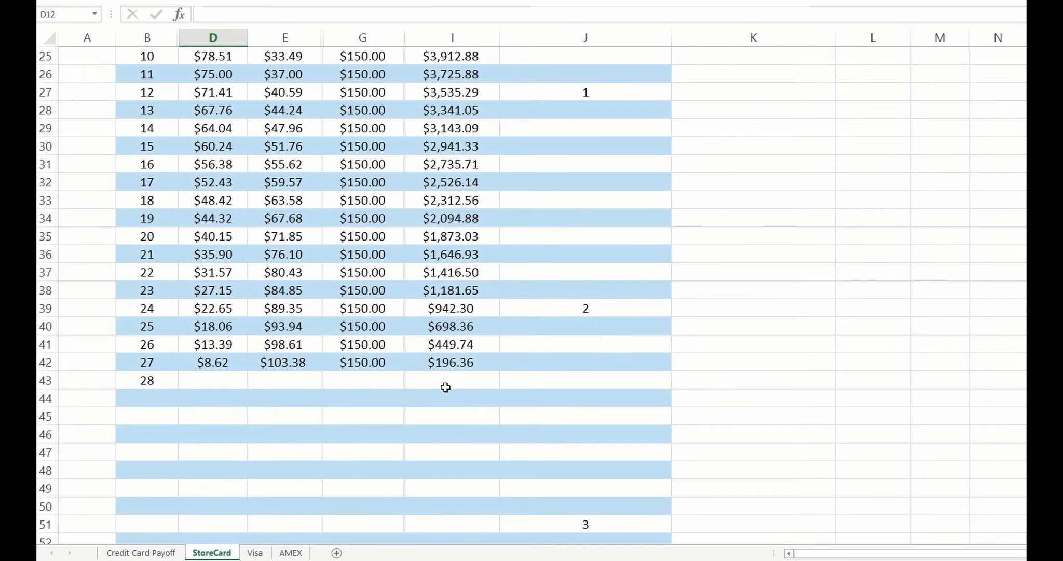
click(172, 554)
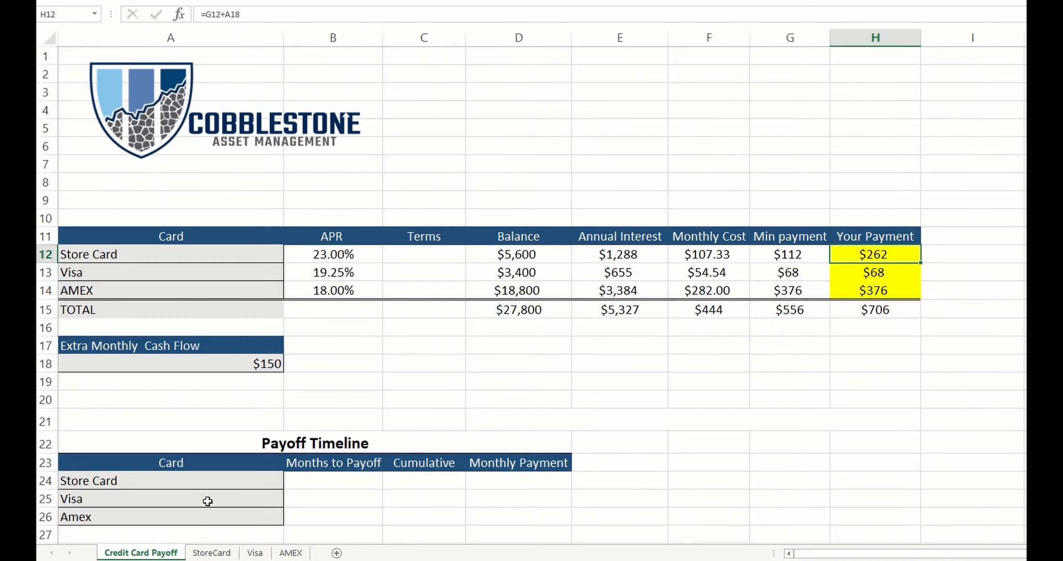
click(310, 478)
text(28)
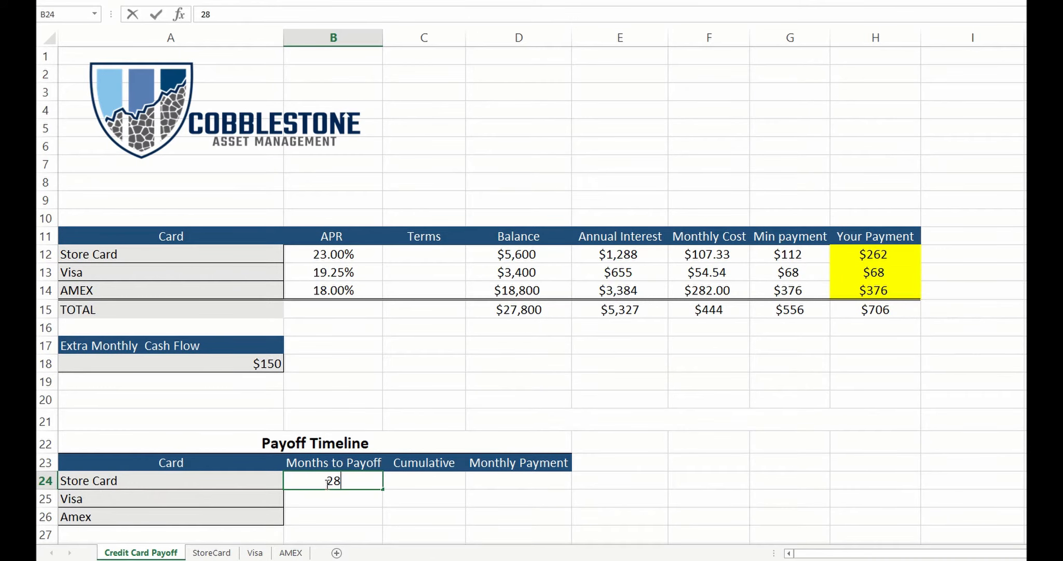
click(504, 482)
text(262)
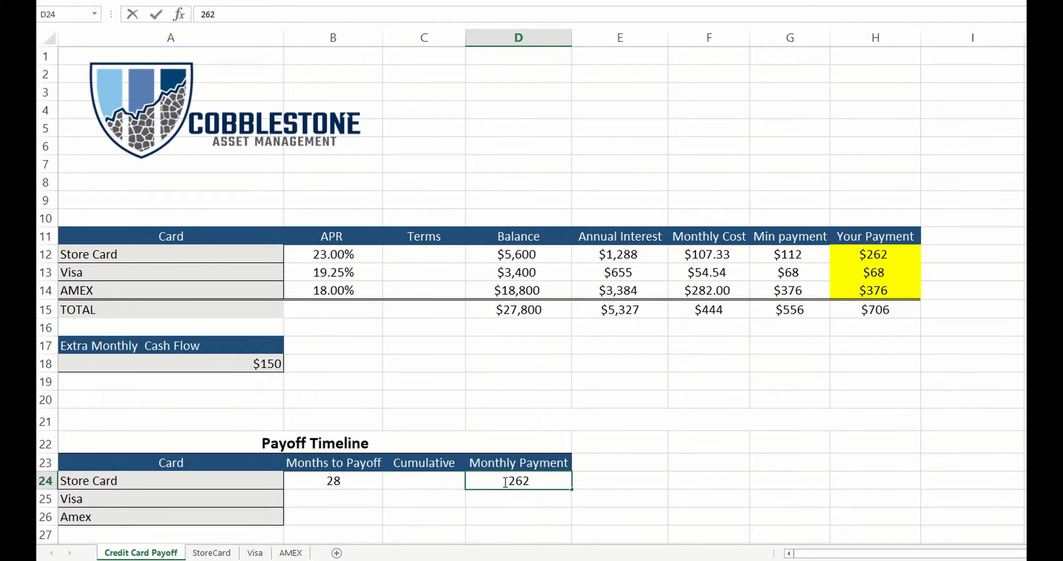
key(Return)
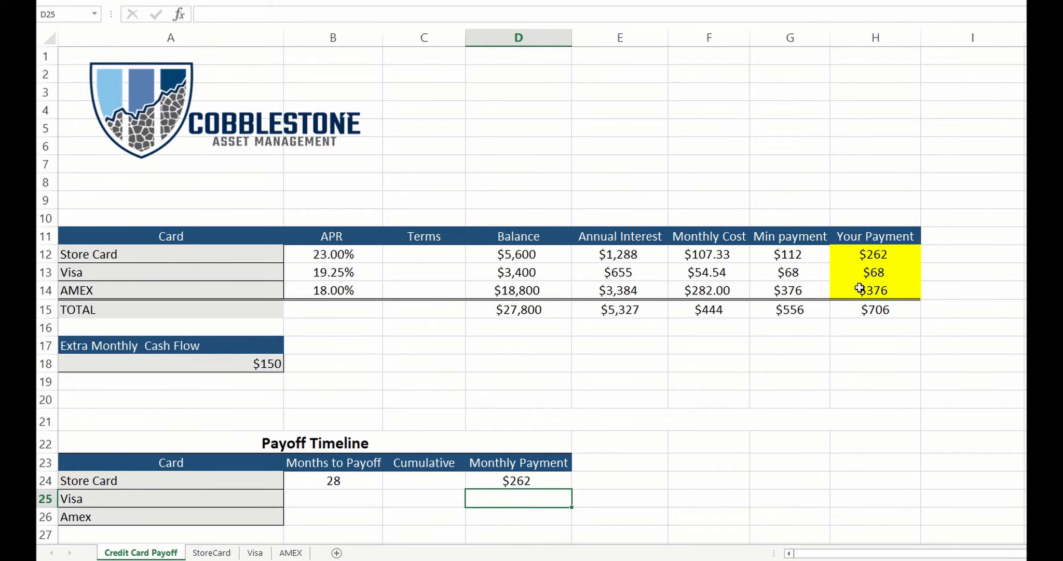
- Set the Store Card's Your Payment to 0 on the Credit Card Payoff sheet
click(861, 259)
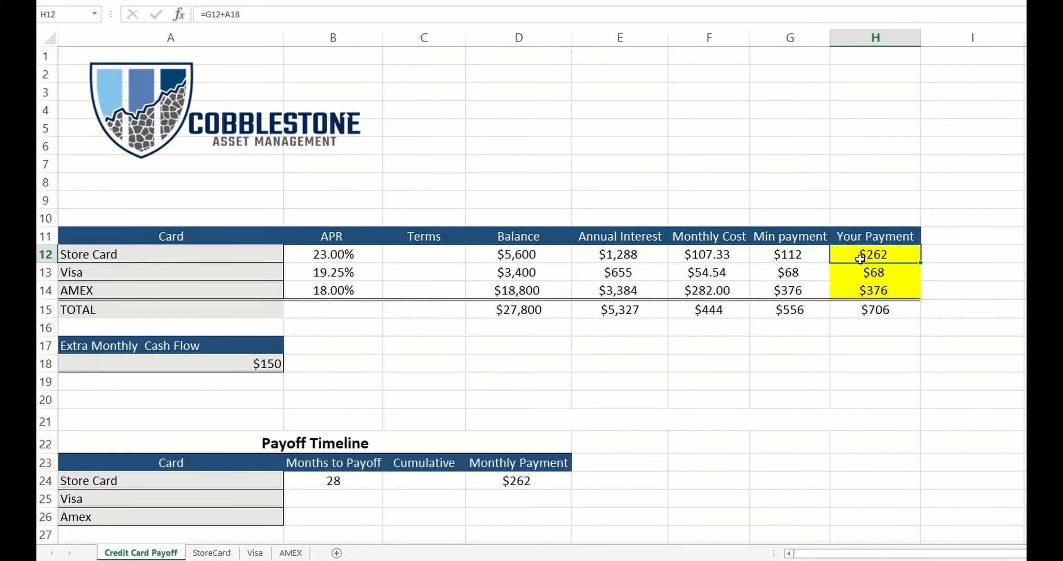
text(0)
key(Return)
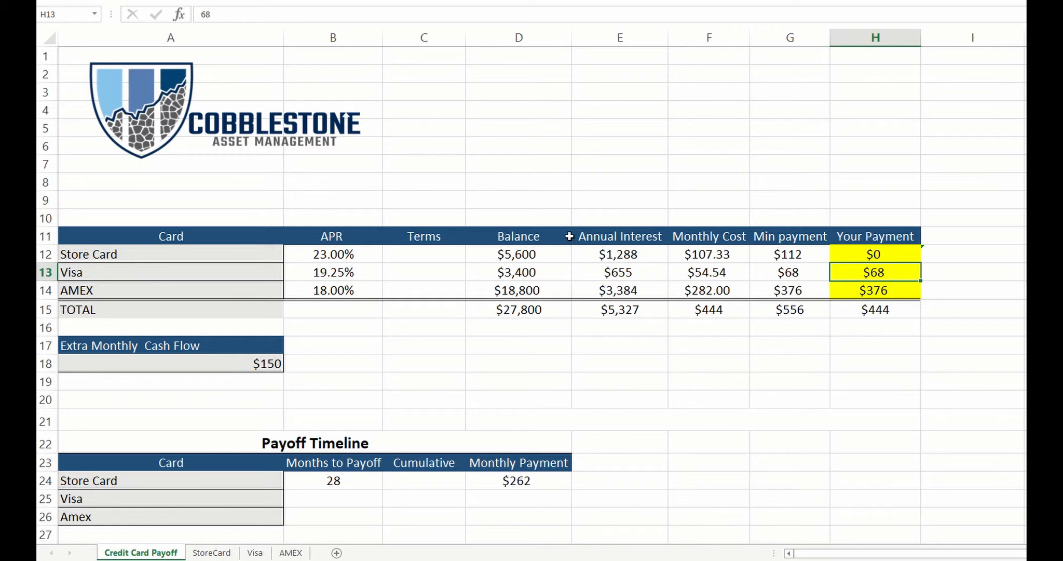
- Calculate the Visa's Your Payment from both cards' minimum payments plus the extra cash flow, using =G13+G12+A18
text(=)
click(770, 273)
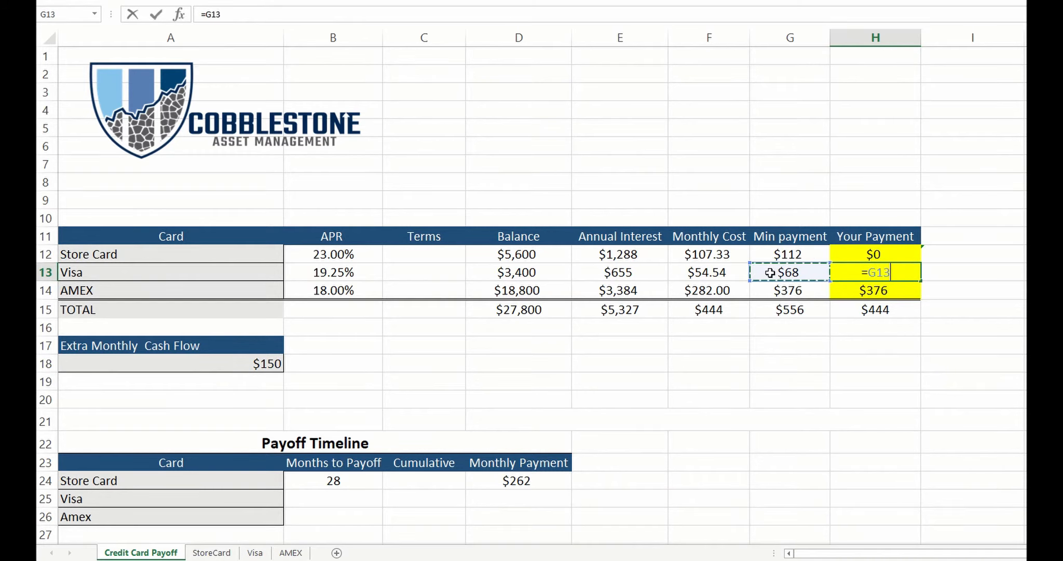
text(+)
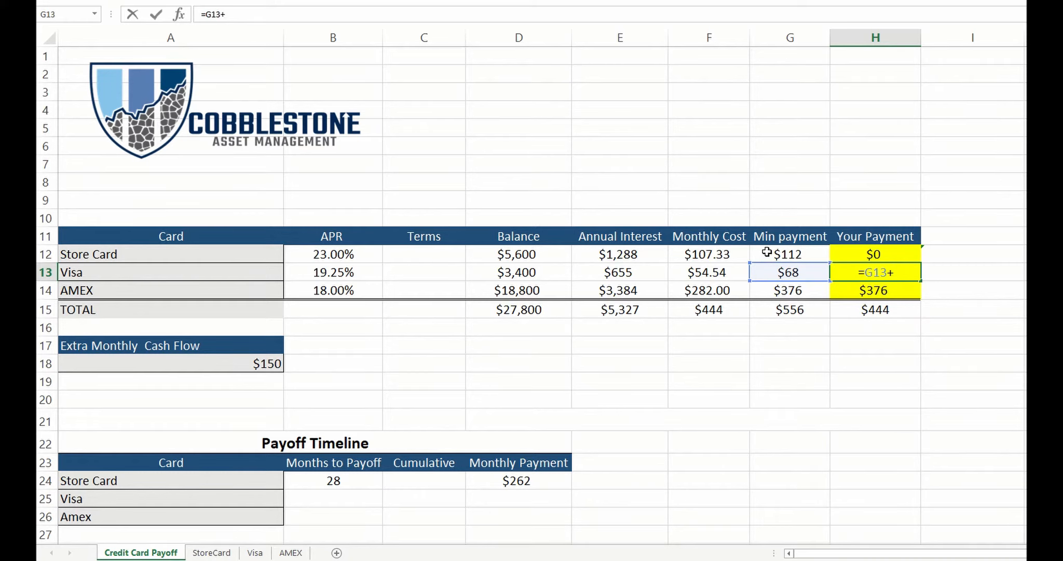
click(767, 252)
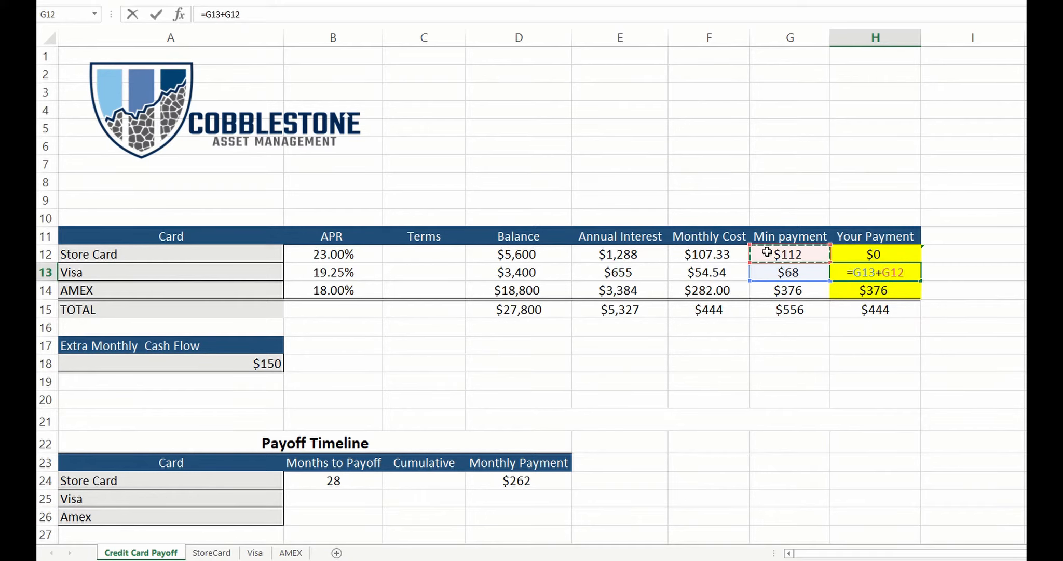
text(+)
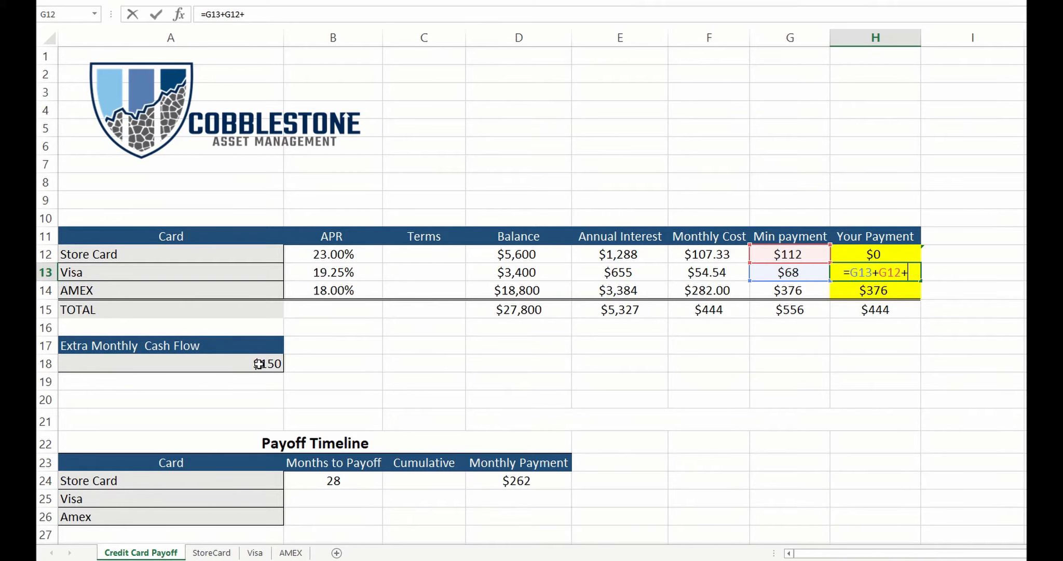
click(259, 364)
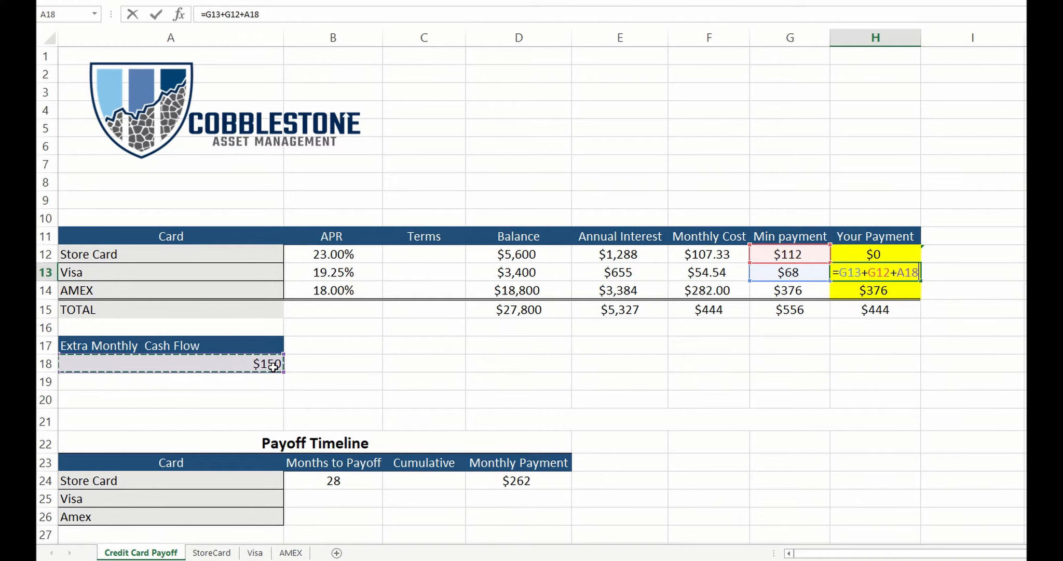
key(Return)
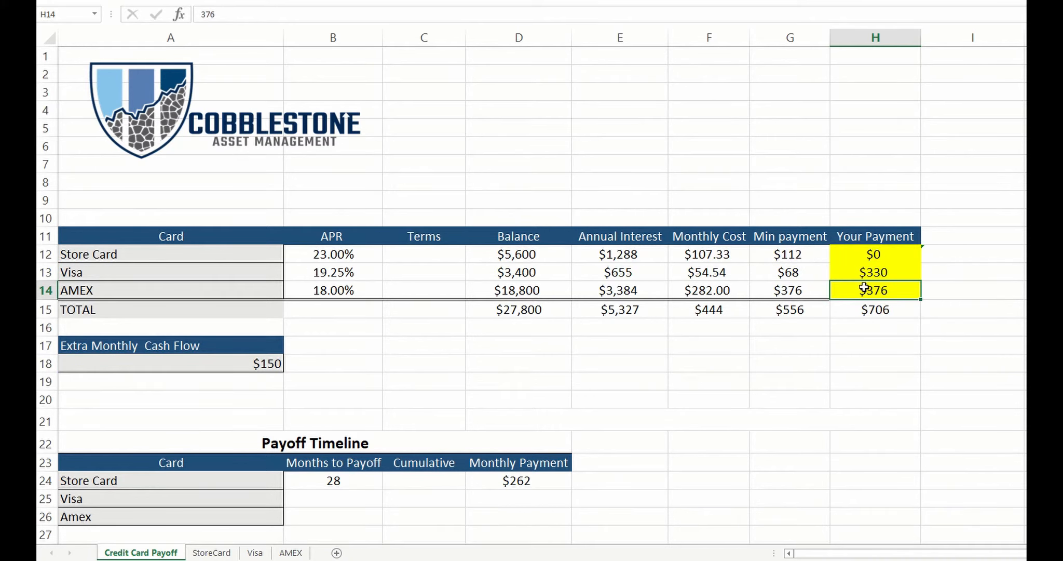
click(851, 270)
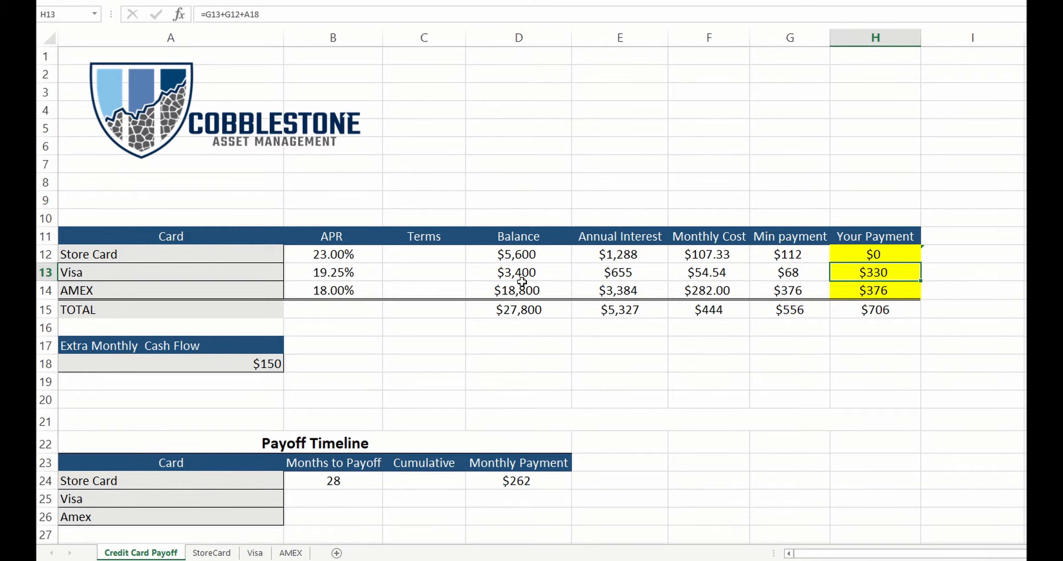
- Review the payoff schedule on the Visa sheet and set its Extra Monthly Payment to 262
click(255, 553)
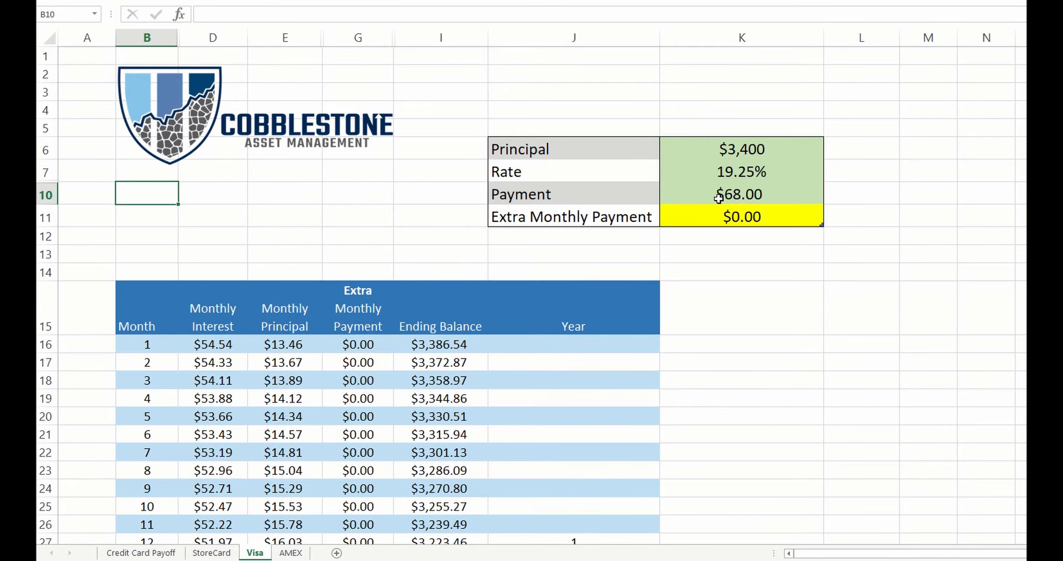
scroll(343, 208, down, 20)
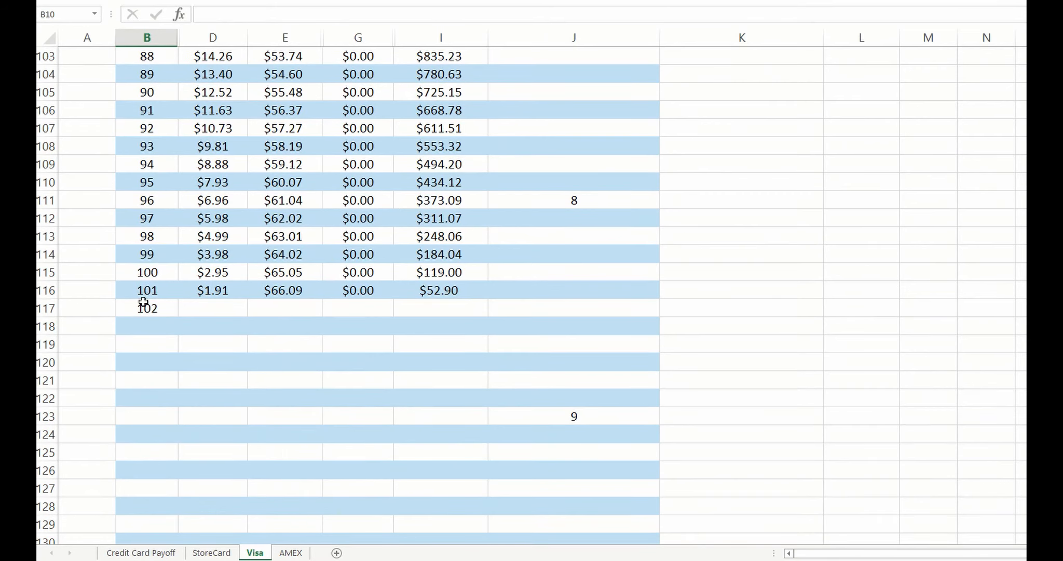
scroll(215, 265, up, 20)
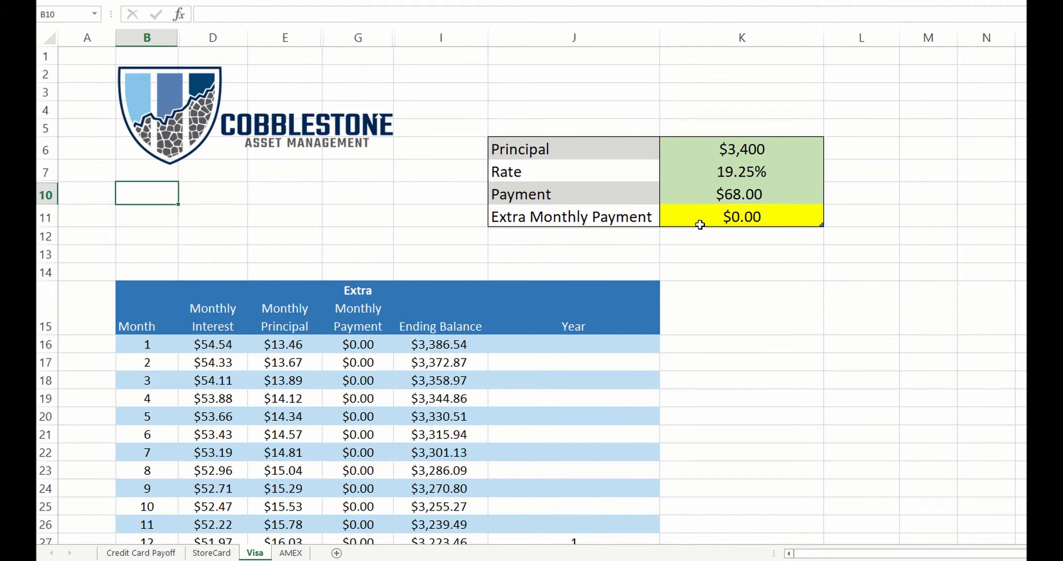
click(157, 551)
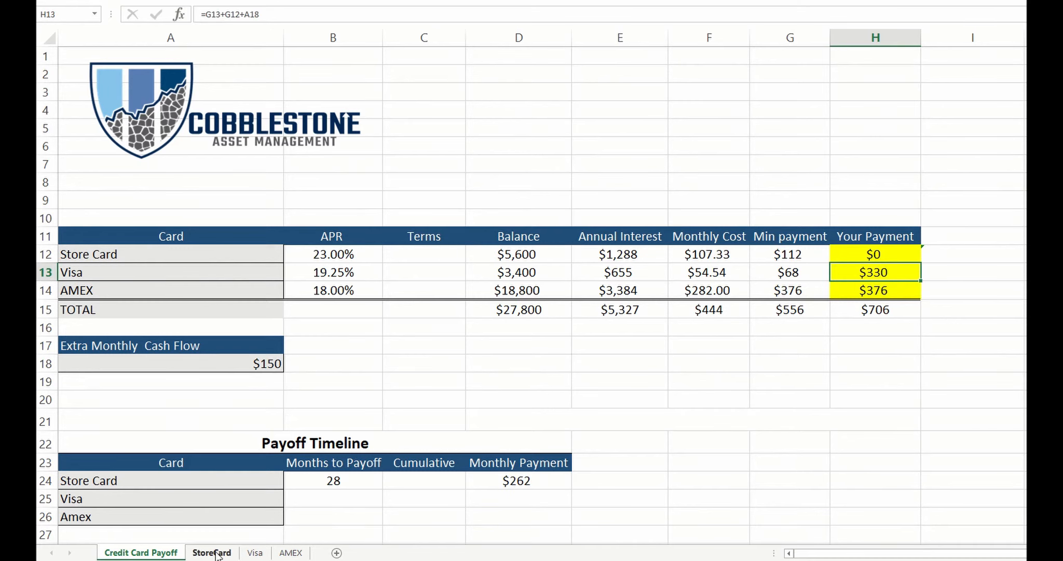
click(249, 552)
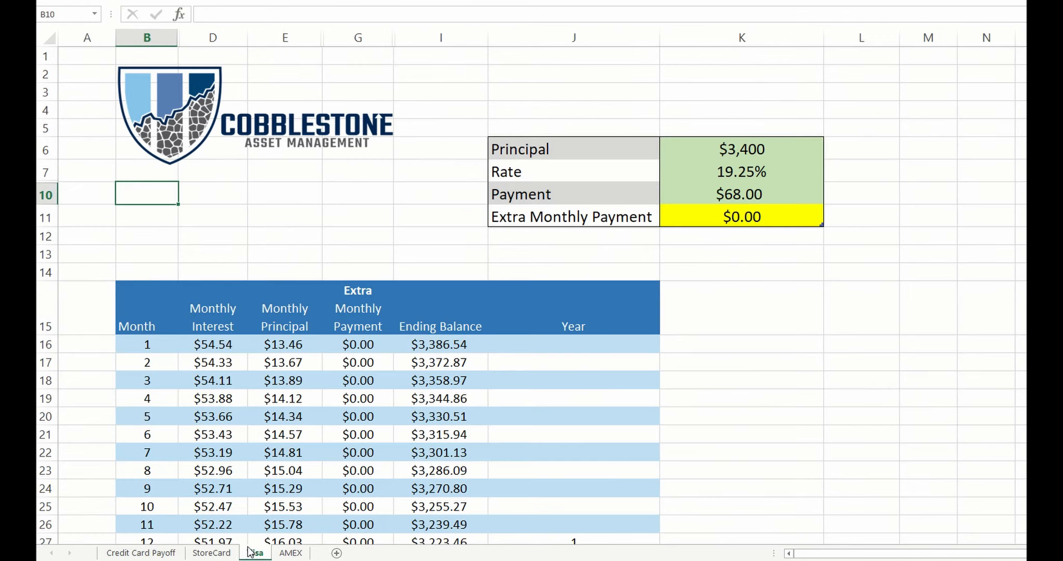
click(744, 223)
text(262)
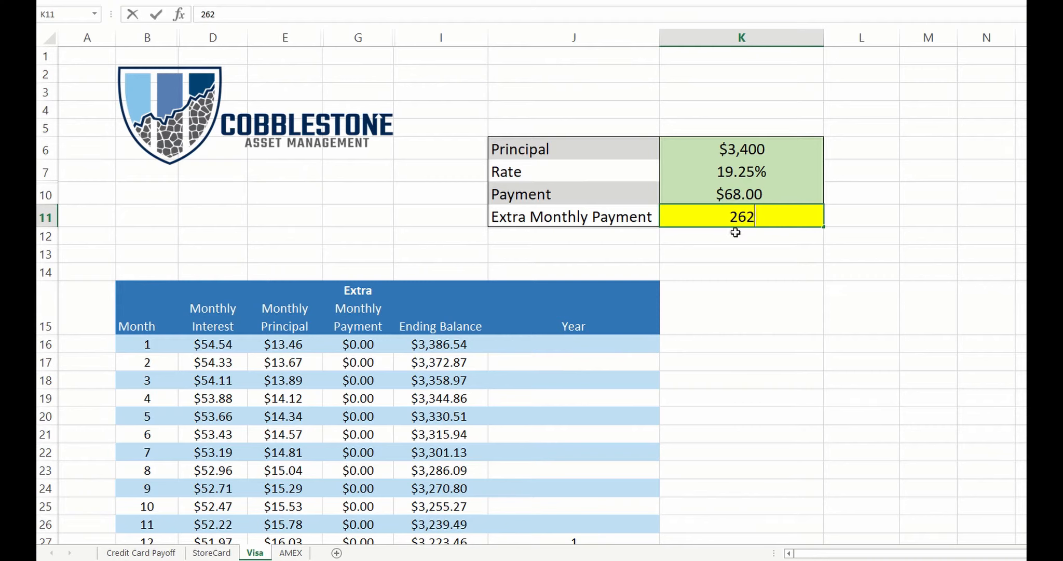
key(Return)
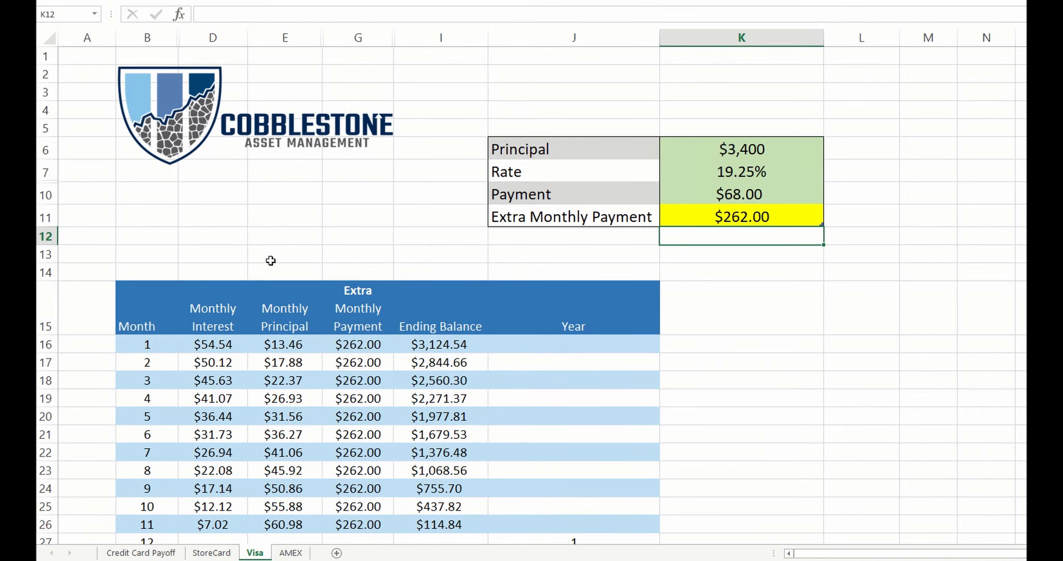
- Find the Visa's payoff month in its schedule and total its payment and extra monthly payment in K13 with =K10+K11
scroll(270, 260, down, 3)
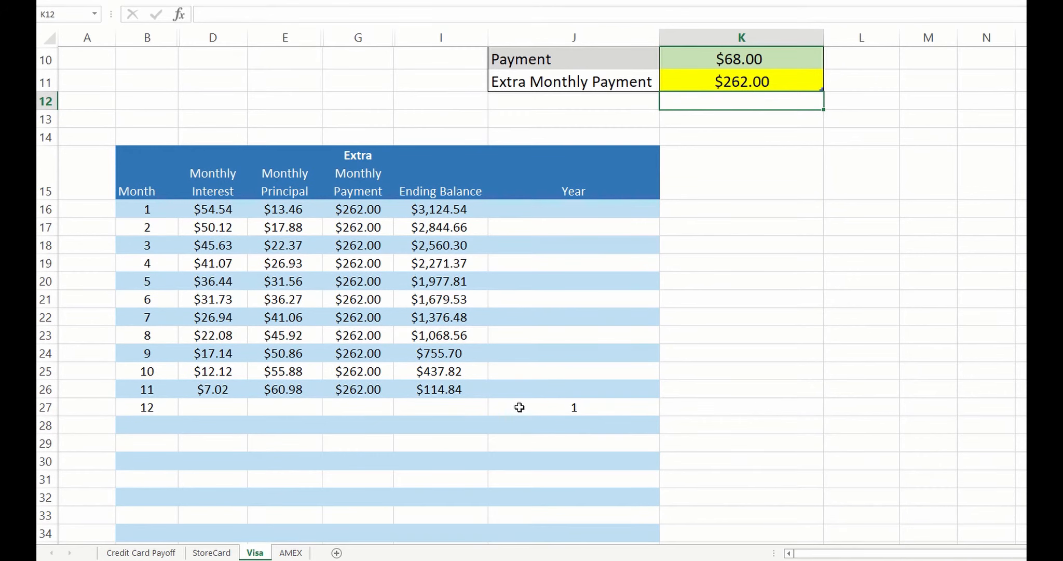
scroll(456, 353, up, 2)
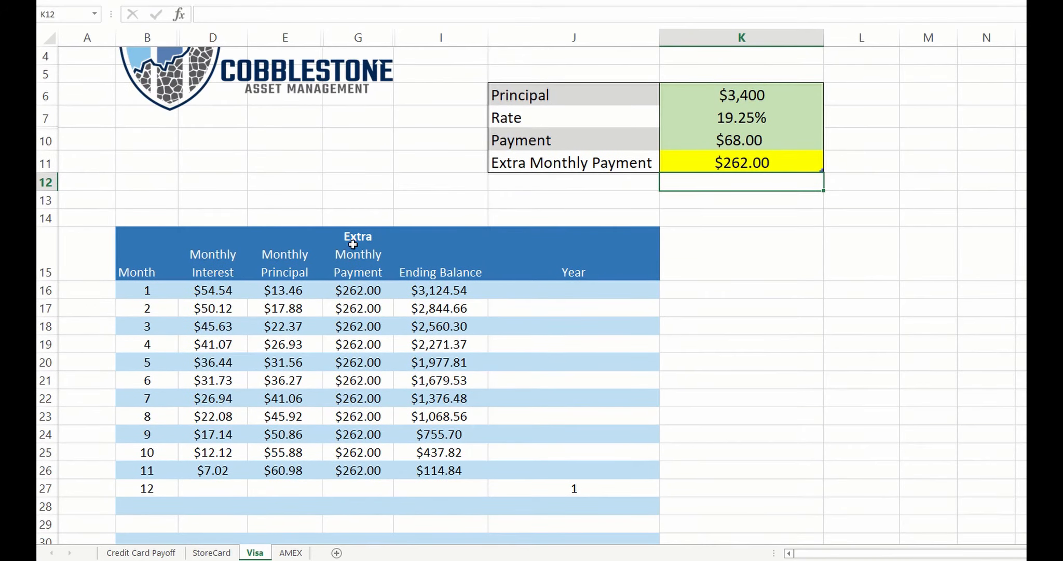
click(687, 198)
text(=)
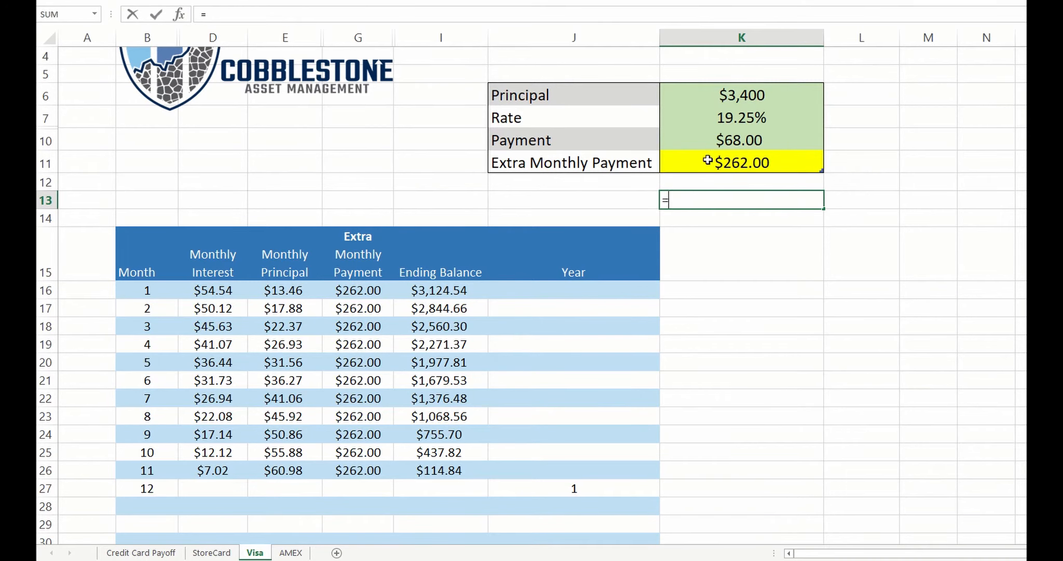
click(717, 143)
text(+)
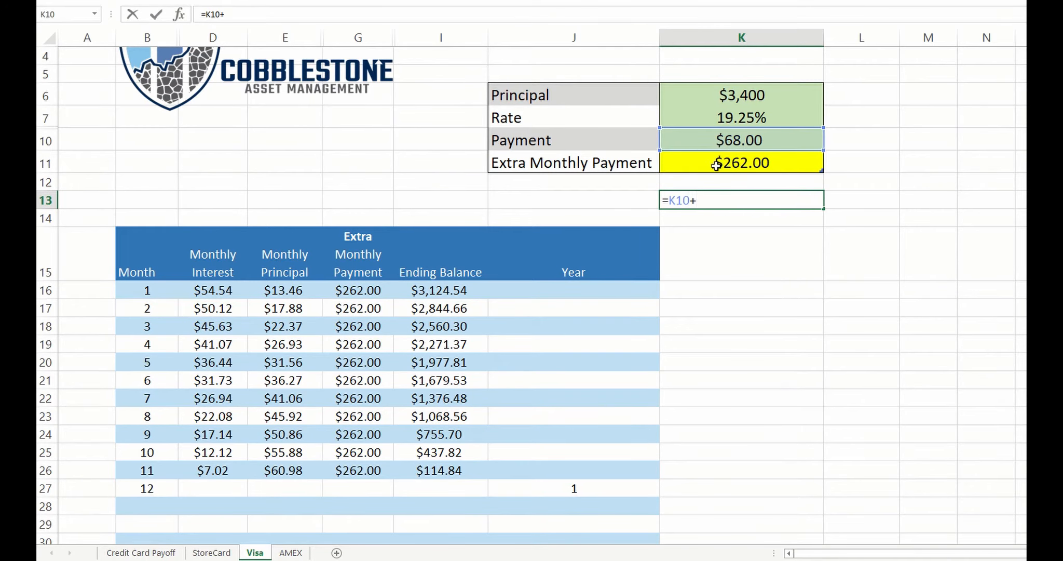
click(716, 165)
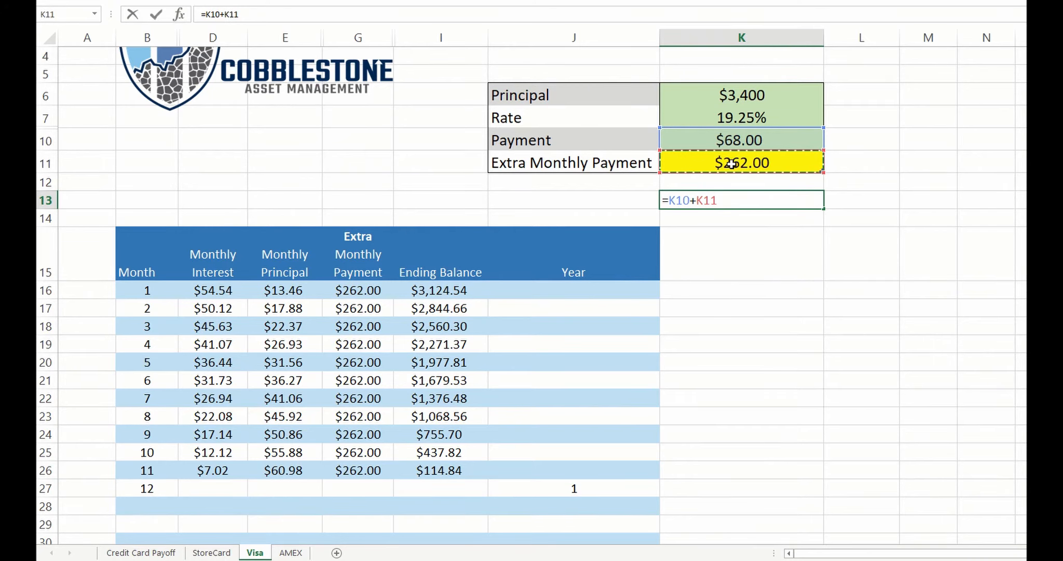
key(Return)
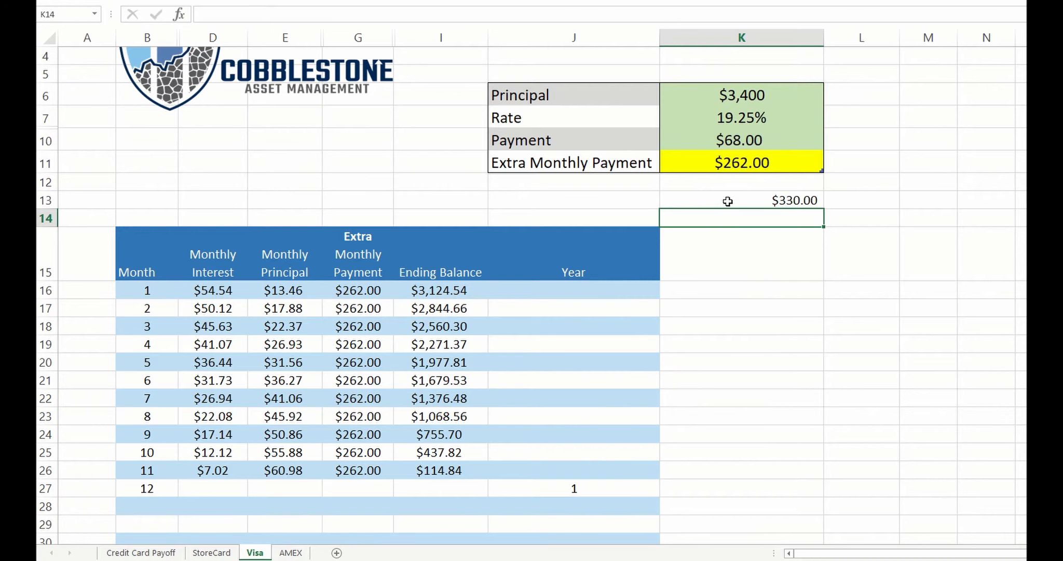
click(728, 199)
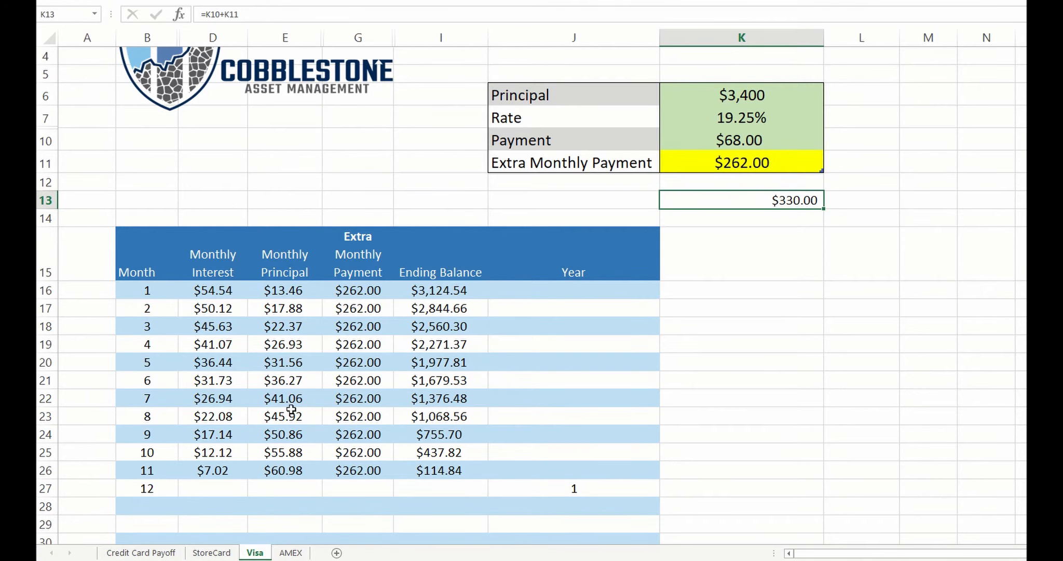
- Record a $330 monthly payment and 12 months to payoff for the Visa in the Payoff Timeline
click(161, 553)
click(505, 499)
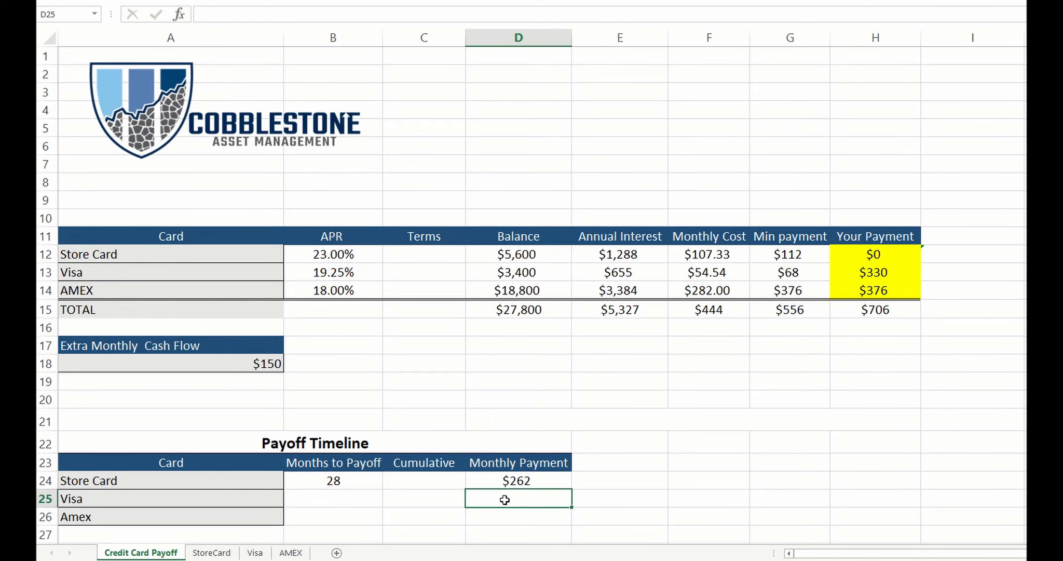
text($330)
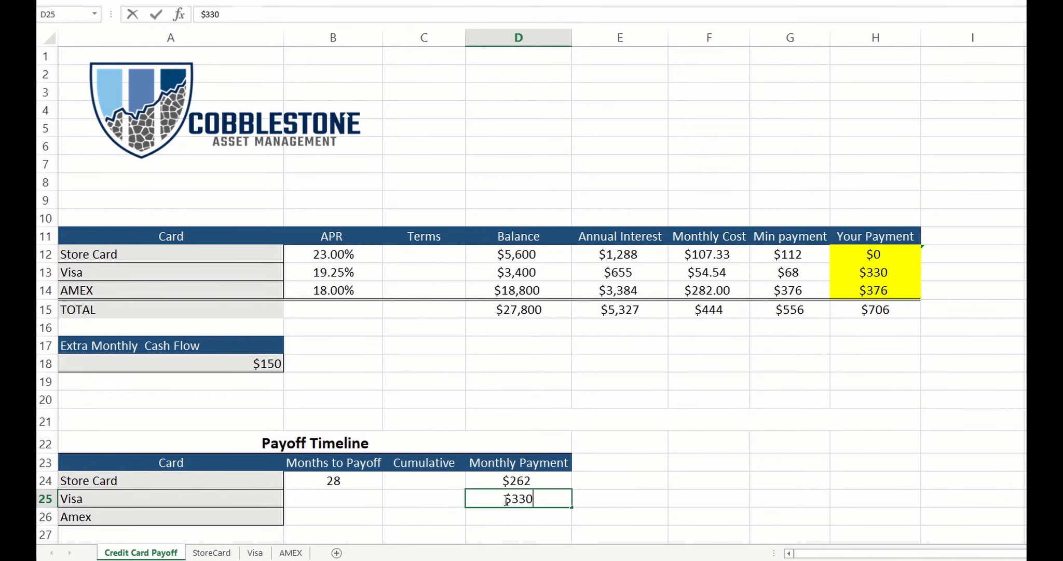
key(Return)
click(362, 498)
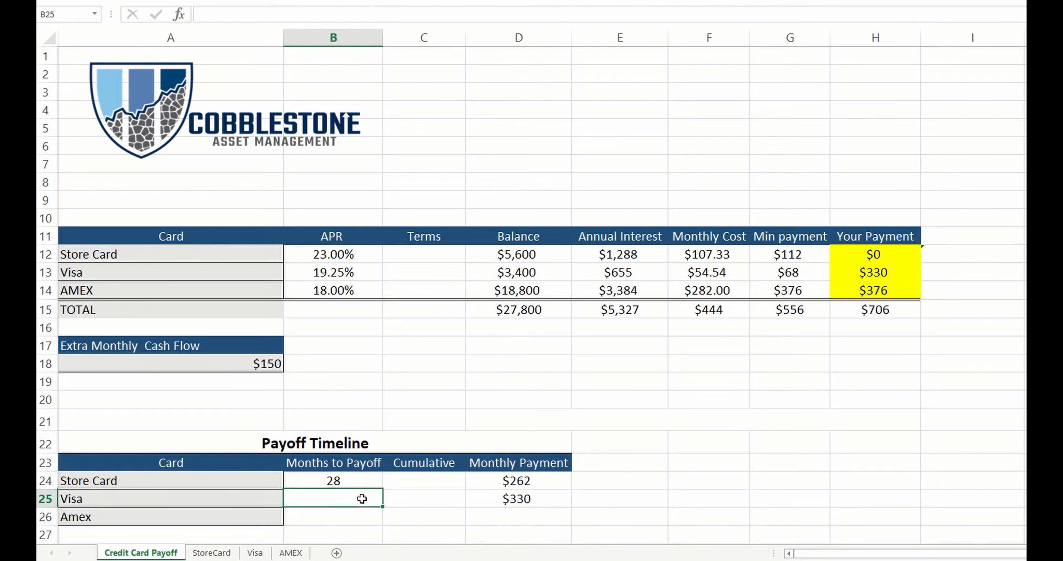
text(12)
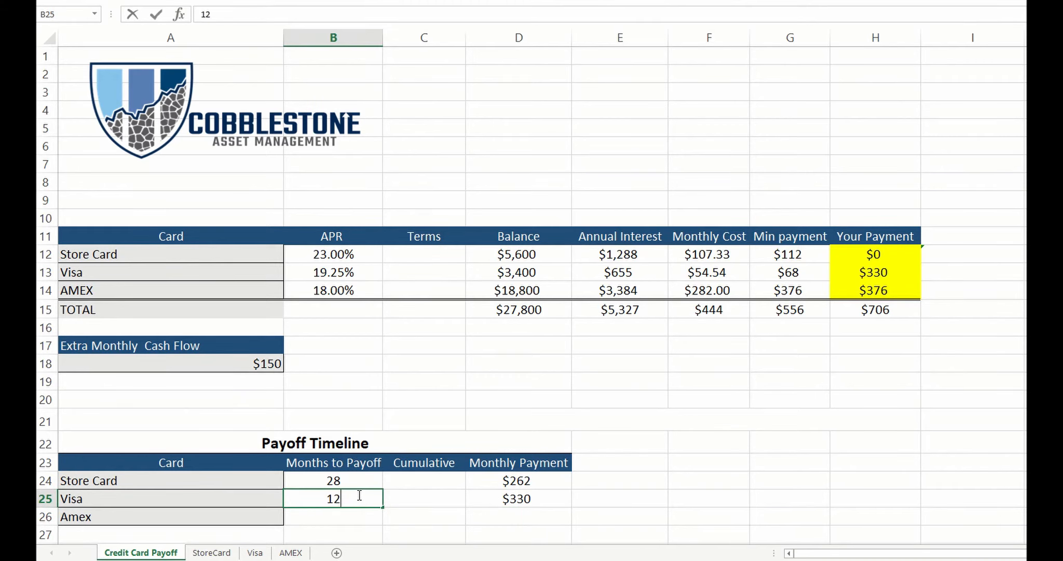
key(Return)
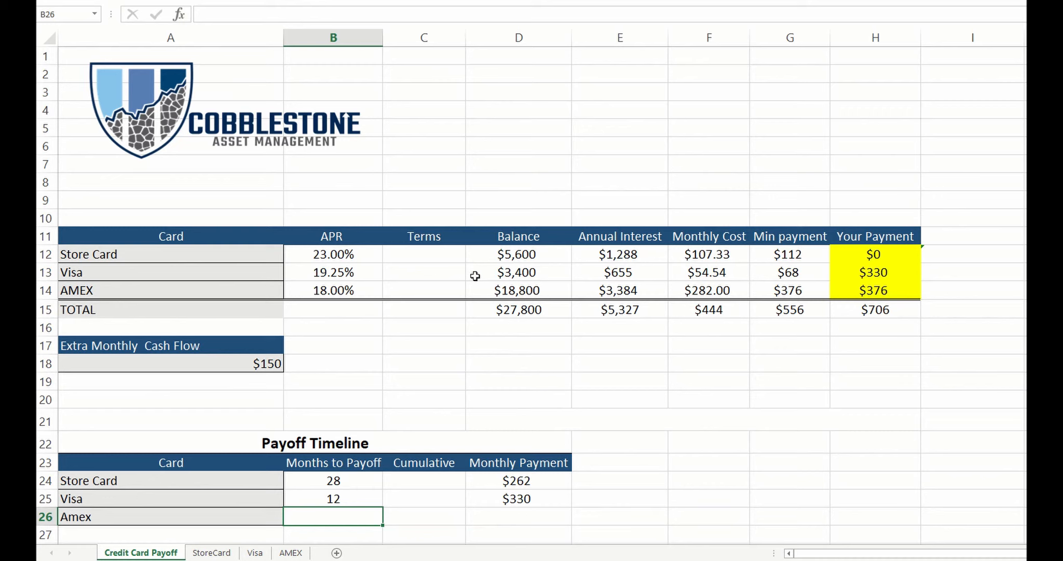
drag(332, 236, 333, 284)
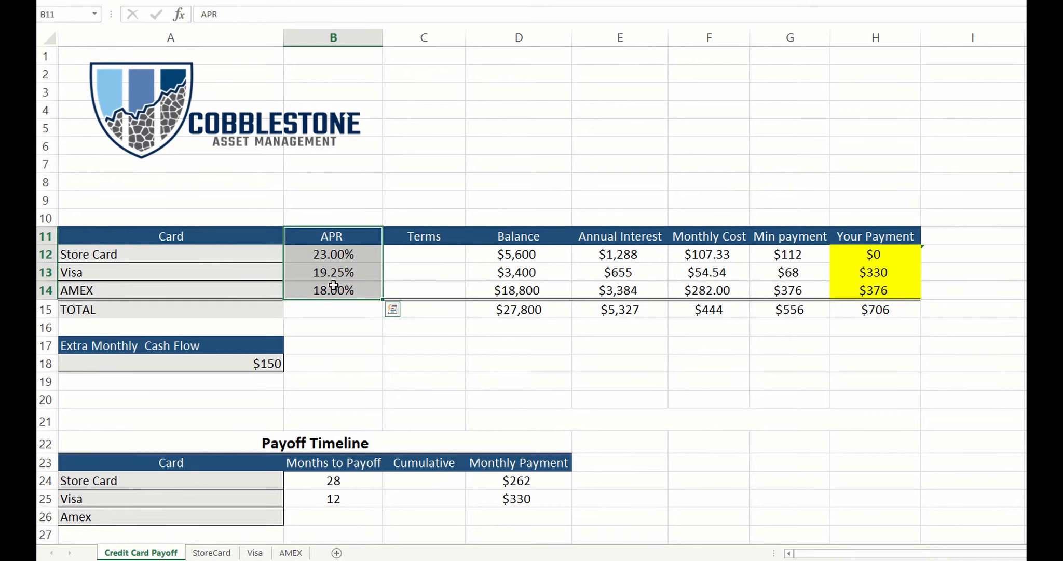